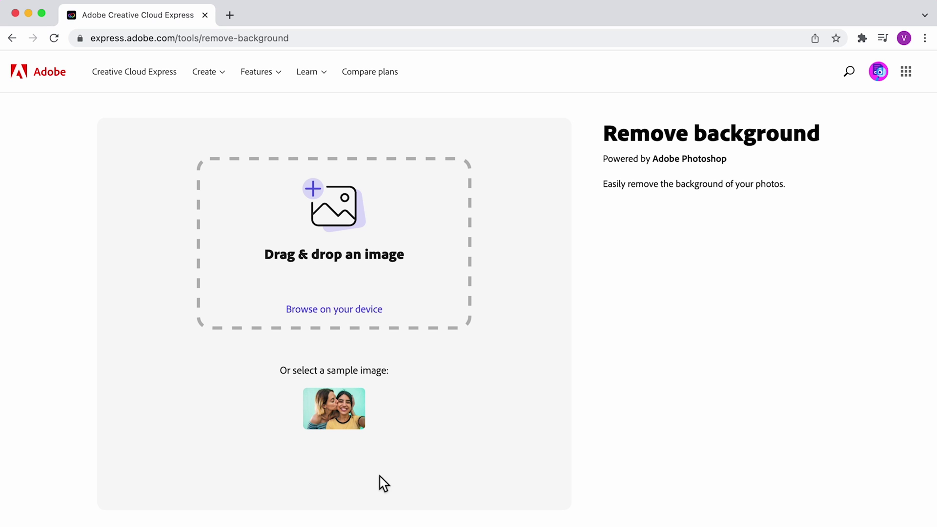
Drop doughnuts.jpg from the Designs folder into the Creative Cloud Express background remover
click(337, 525)
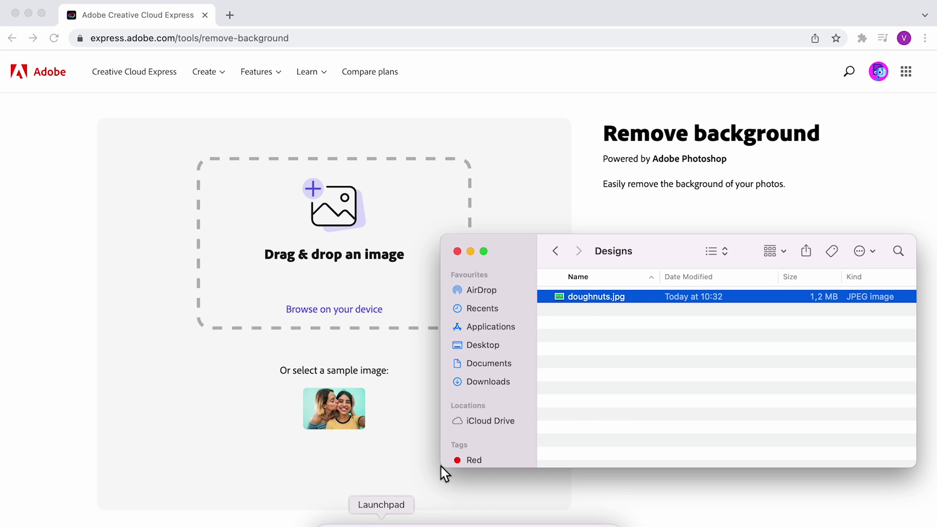
drag(586, 306, 315, 283)
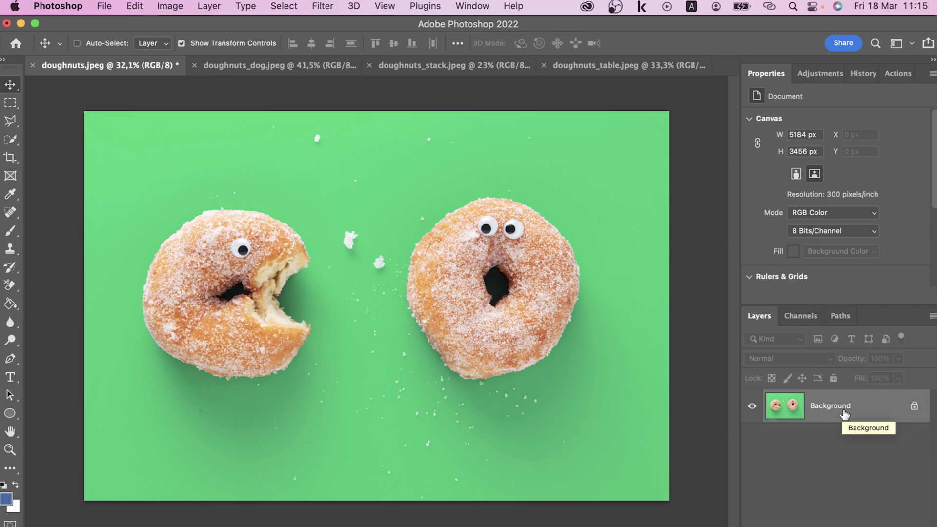
Convert the doughnuts photo's Background into Layer 0 and run Remove Background on it
click(915, 408)
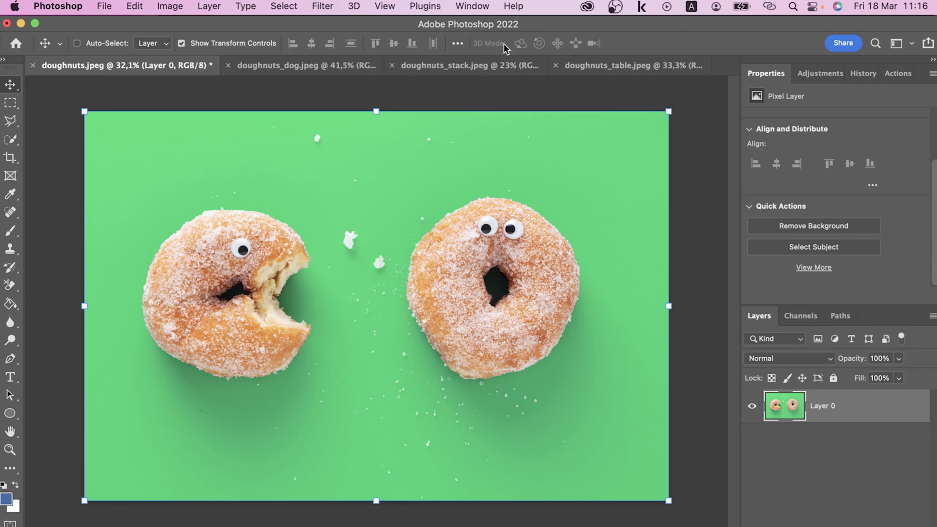
click(472, 6)
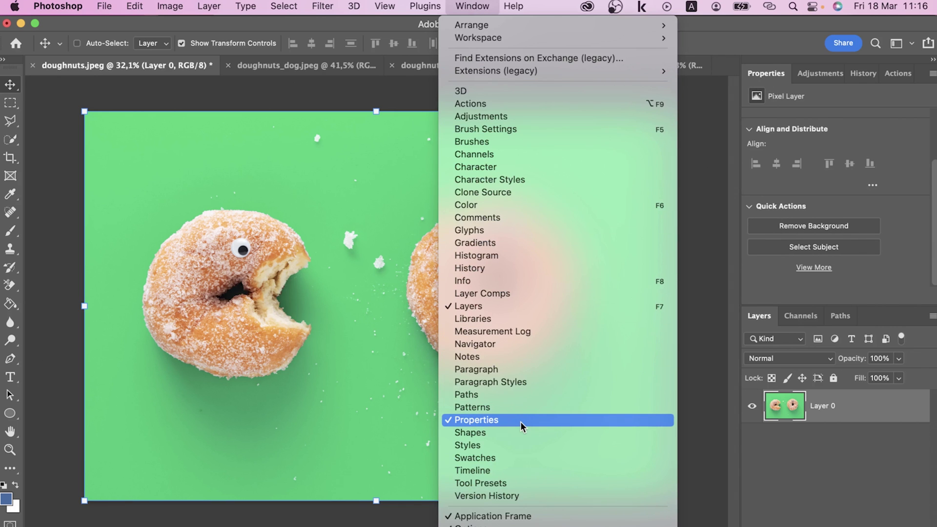
click(909, 227)
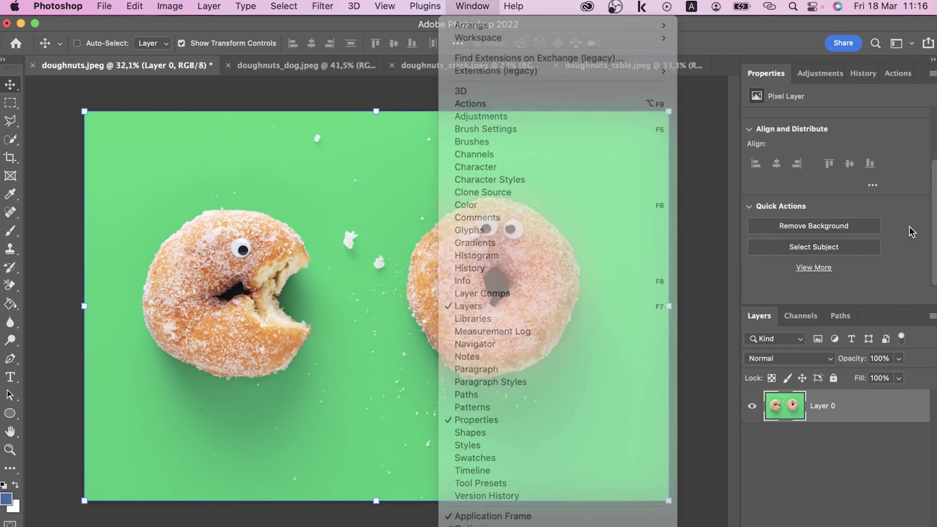
click(850, 229)
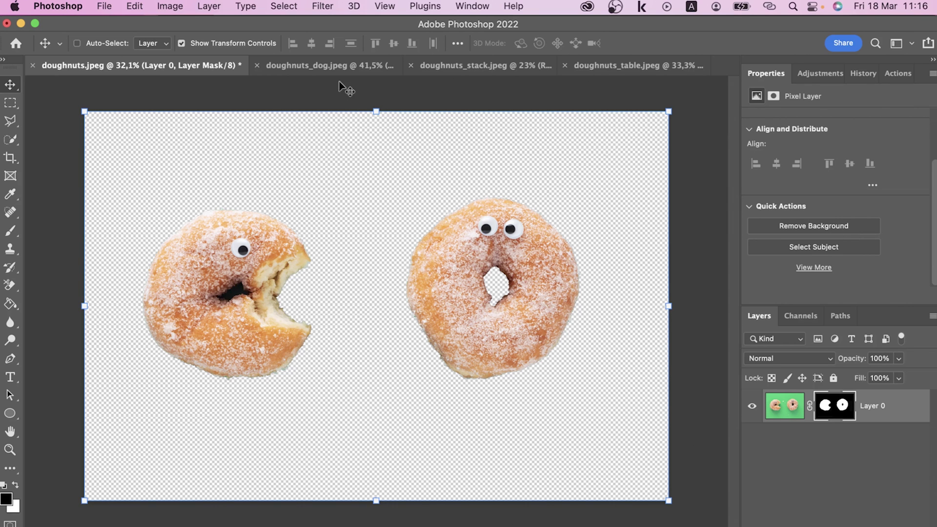
Switch to the doughnuts_dog.jpeg document
click(330, 68)
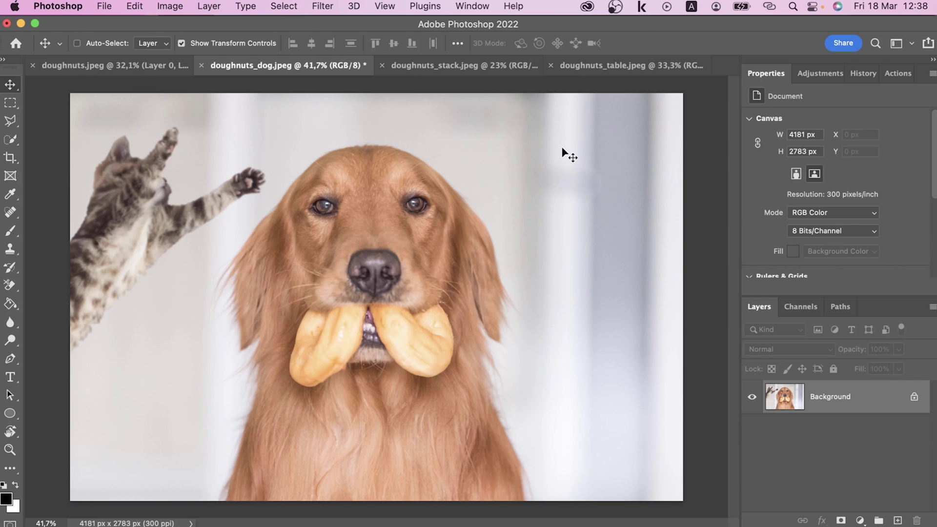
Unlock the dog photo's Background as Layer 0 and apply the Remove Background quick action
click(915, 402)
scroll(883, 230, down, 3)
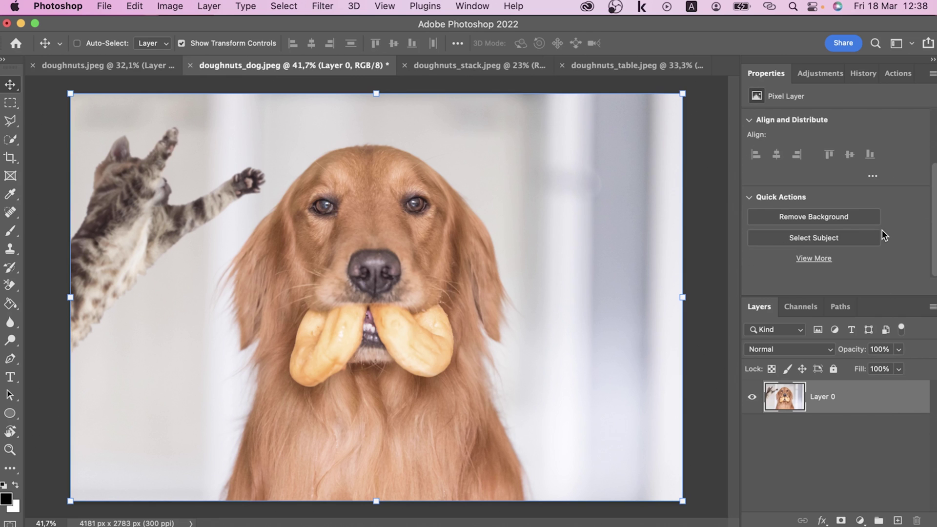
click(816, 218)
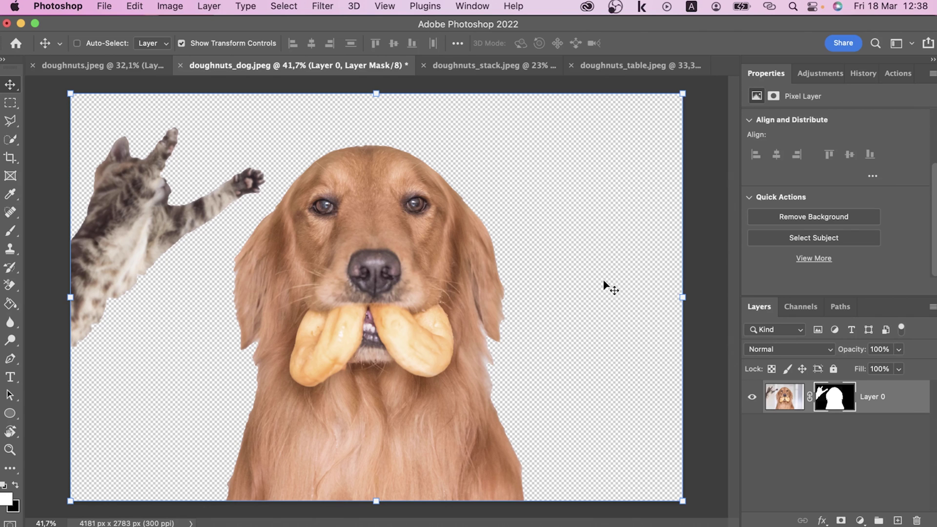
In Select and Mask, subtract the leaping cat with a size-321 Quick Selection brush and apply
double_click(831, 401)
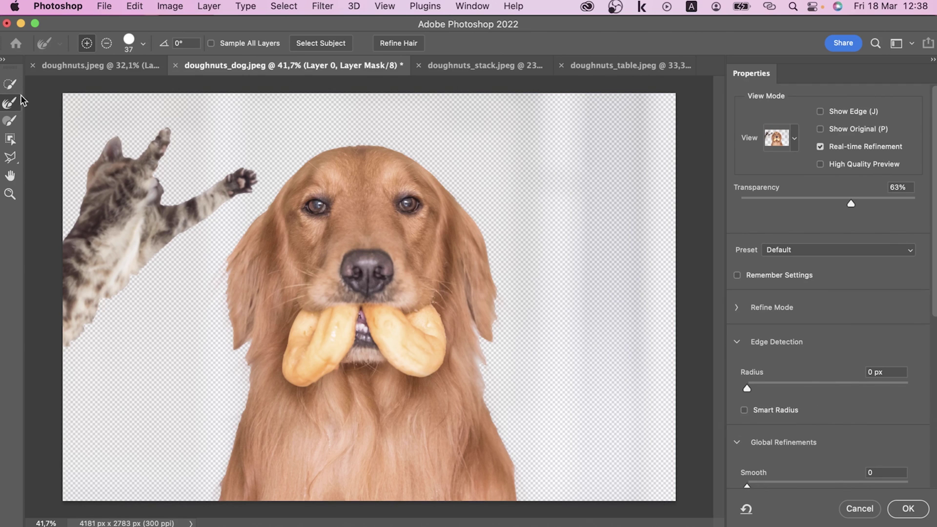
click(10, 84)
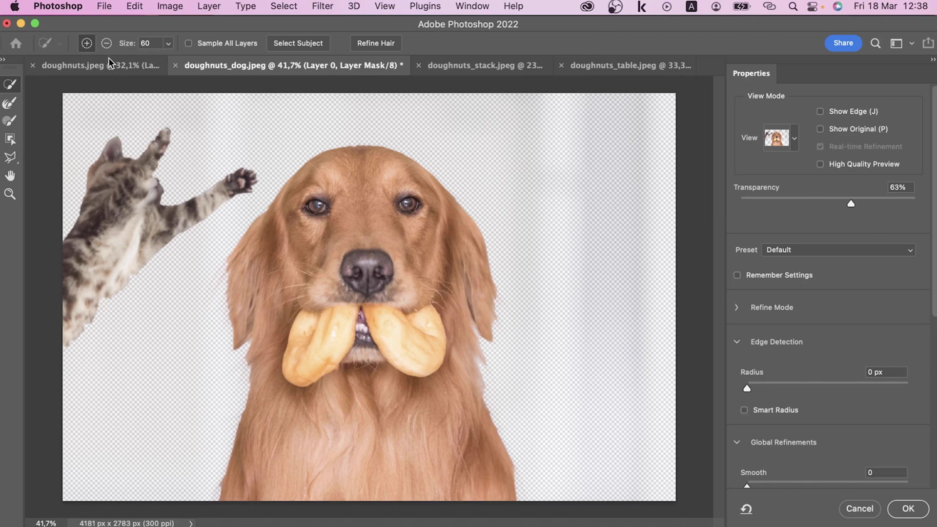
click(168, 43)
drag(166, 59, 231, 60)
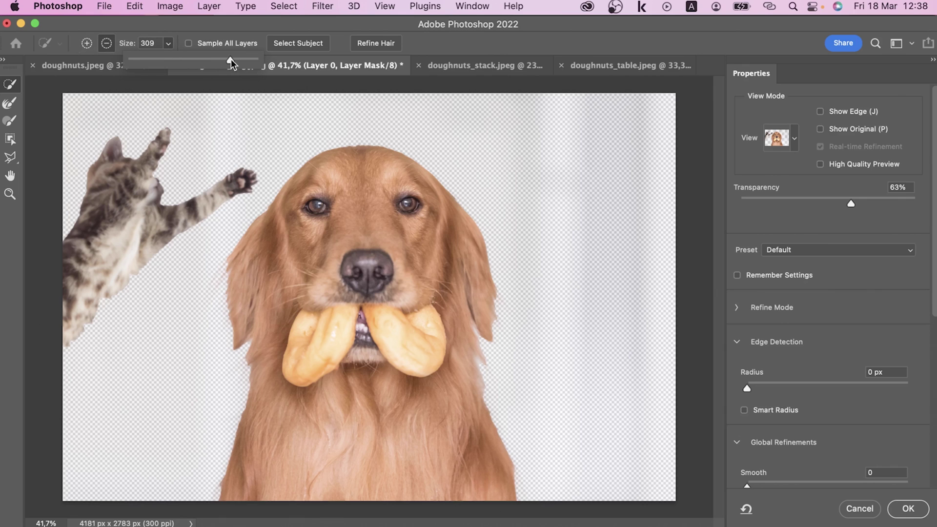
mouse_move(177, 138)
mouse_down()
mouse_move(114, 196)
mouse_move(101, 148)
mouse_move(108, 245)
mouse_move(165, 194)
mouse_move(236, 163)
mouse_up()
drag(68, 294, 51, 341)
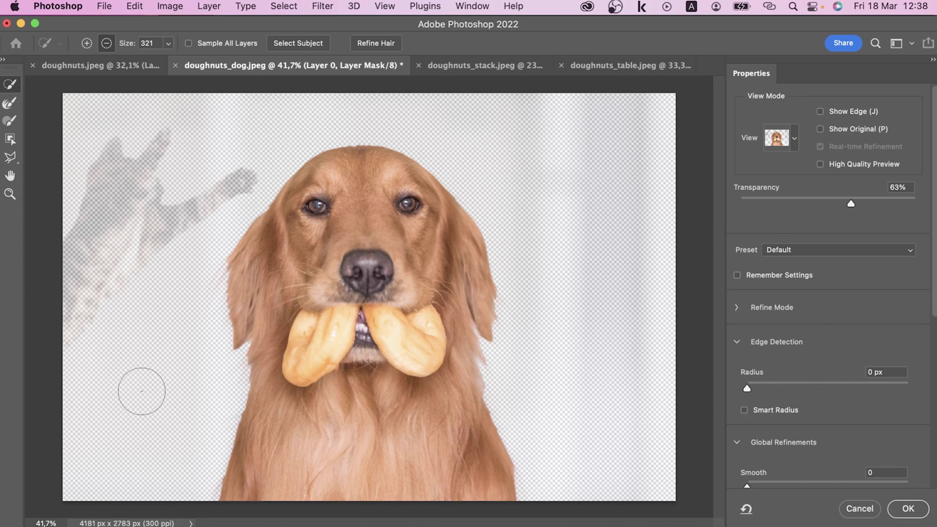
click(87, 43)
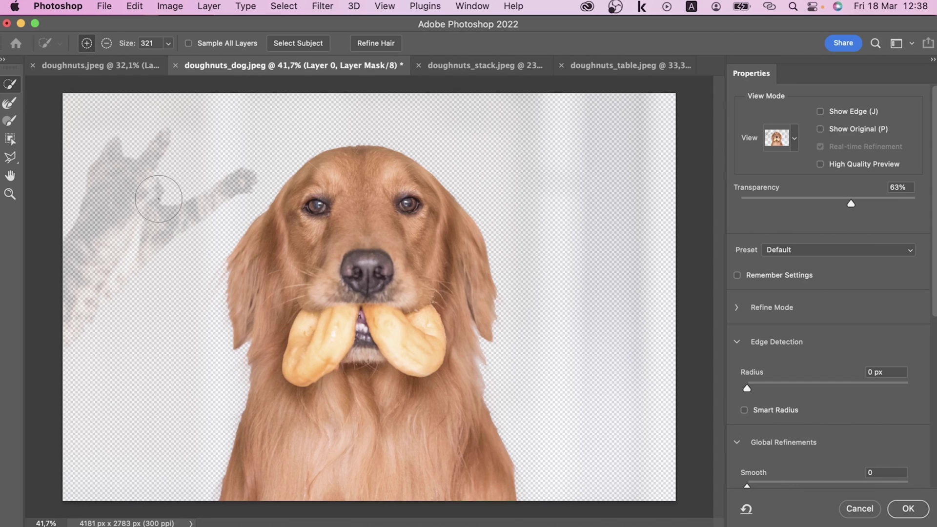
click(908, 509)
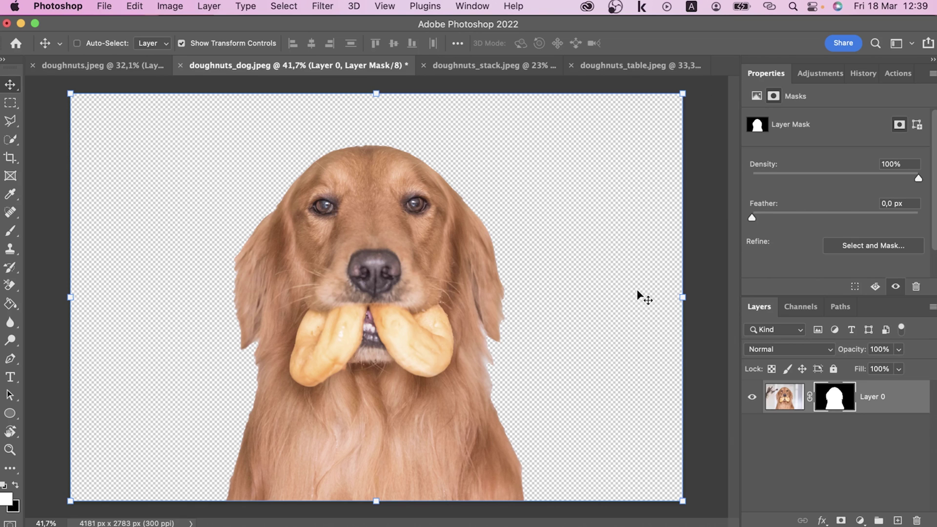
Add a new Layer 1 filled with black and move it beneath the dog layer
click(897, 521)
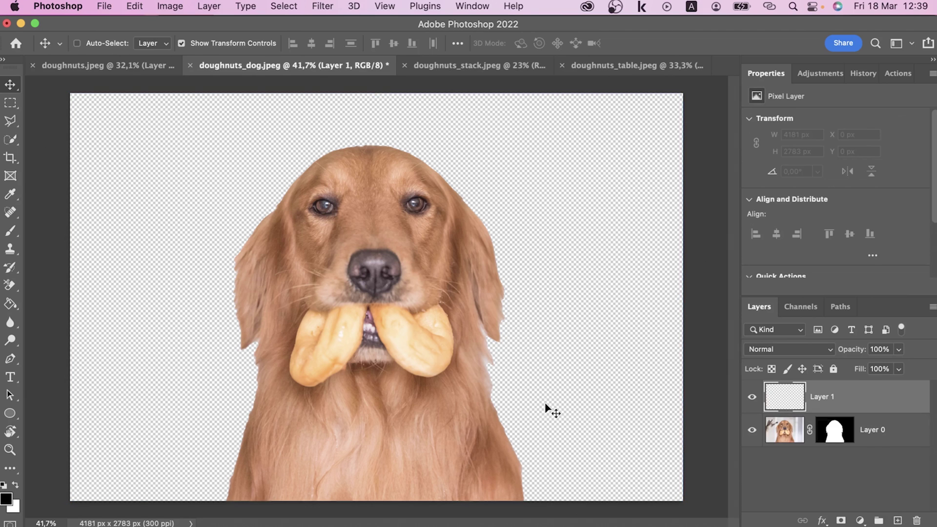
click(11, 304)
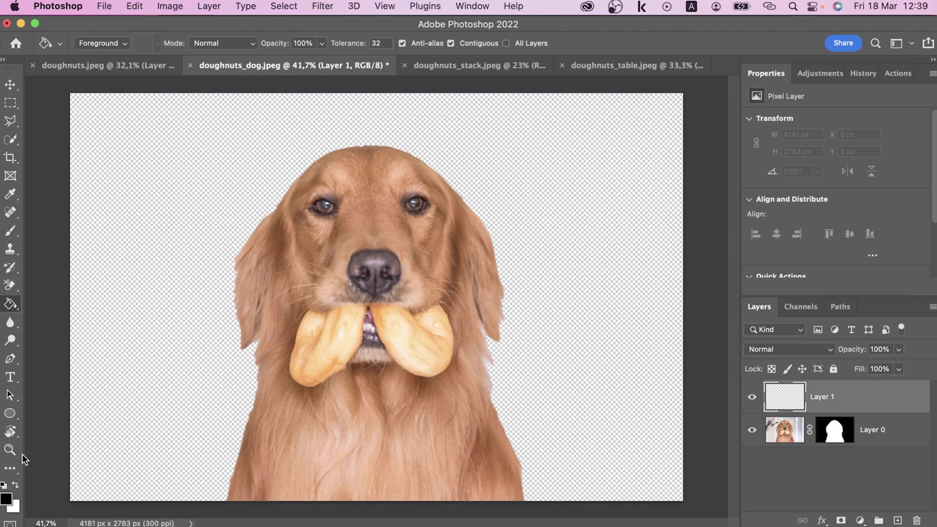
click(6, 498)
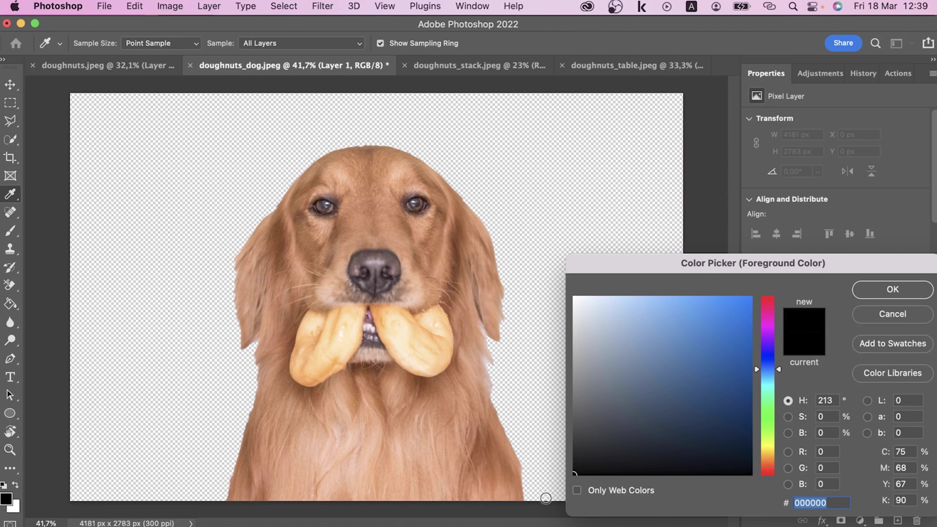
click(874, 288)
click(585, 246)
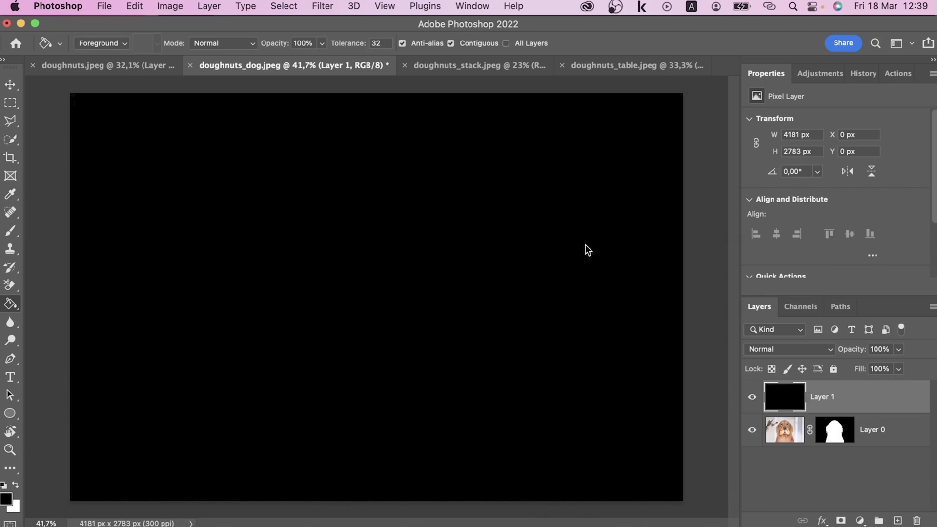
drag(830, 393, 853, 464)
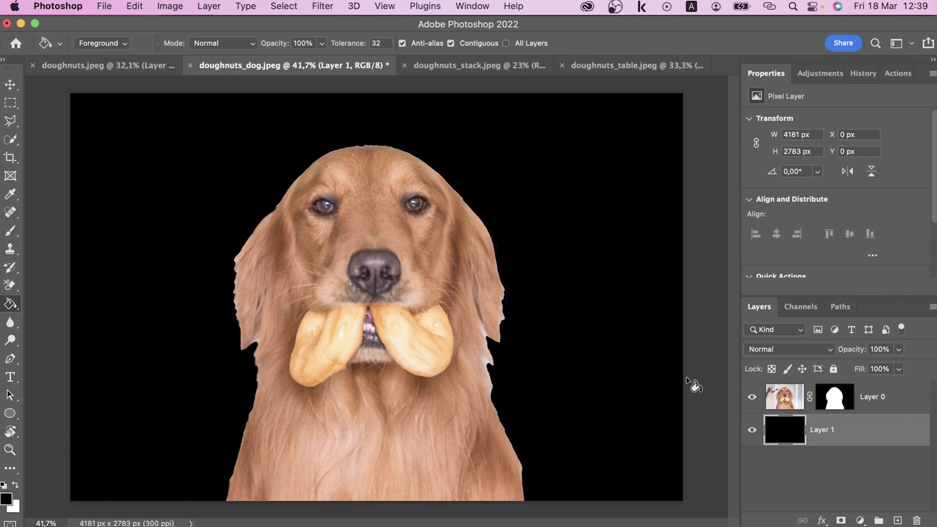
Soften the dog's right-edge fur with a 220 px Refine Edge Brush and apply the mask
double_click(837, 393)
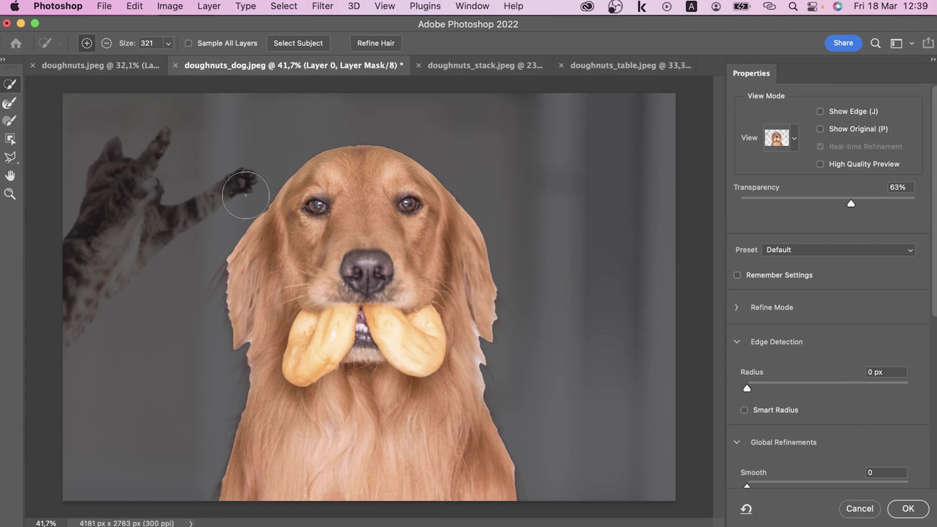
click(9, 109)
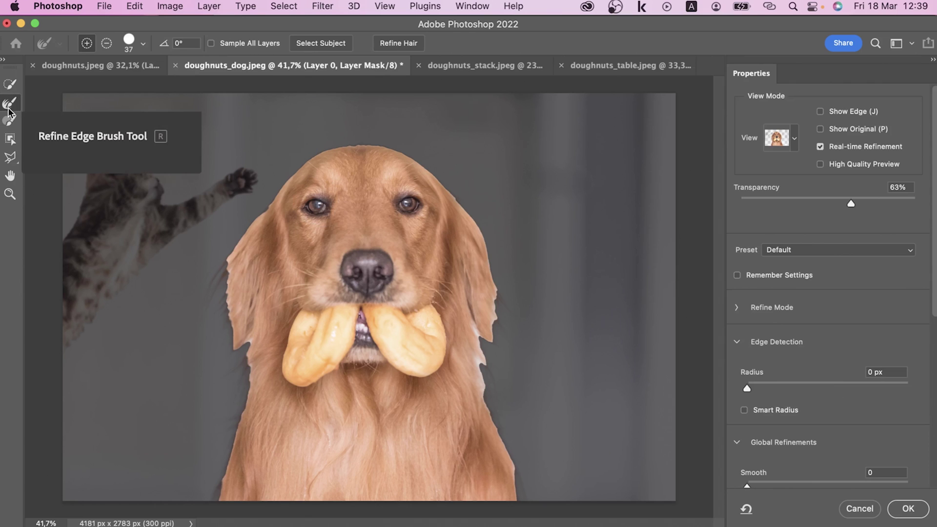
click(143, 44)
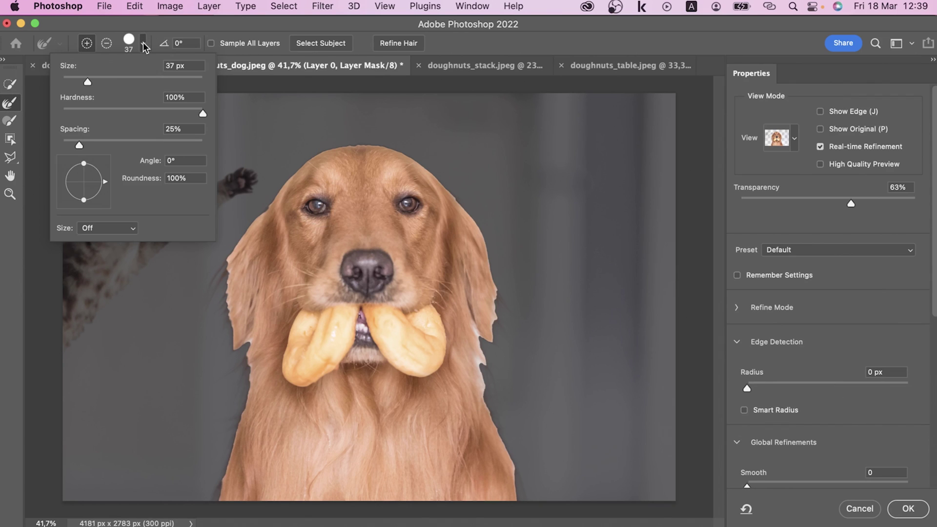
drag(141, 80, 169, 77)
key(Return)
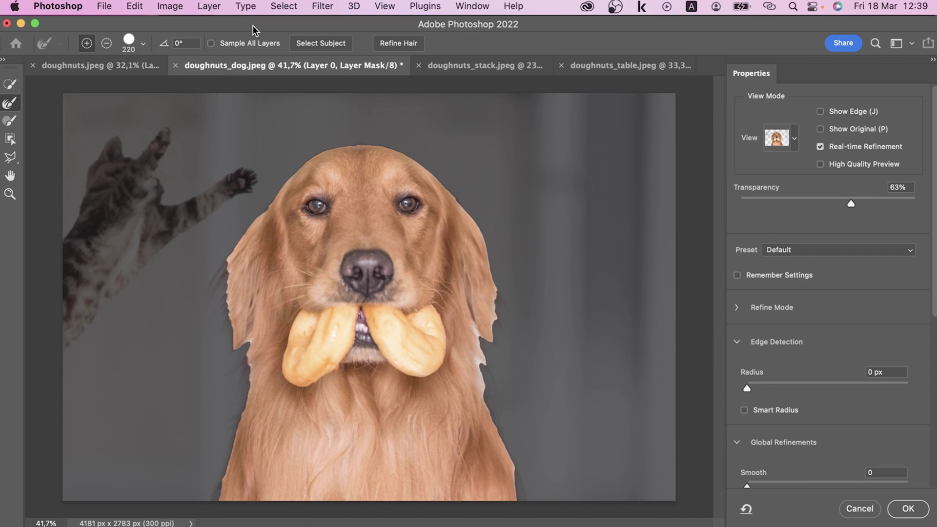
mouse_move(513, 501)
mouse_down()
mouse_move(484, 373)
mouse_move(492, 283)
mouse_move(459, 203)
mouse_move(385, 147)
mouse_move(321, 151)
mouse_move(302, 166)
mouse_move(247, 261)
mouse_move(232, 293)
mouse_move(241, 397)
mouse_move(211, 476)
mouse_up()
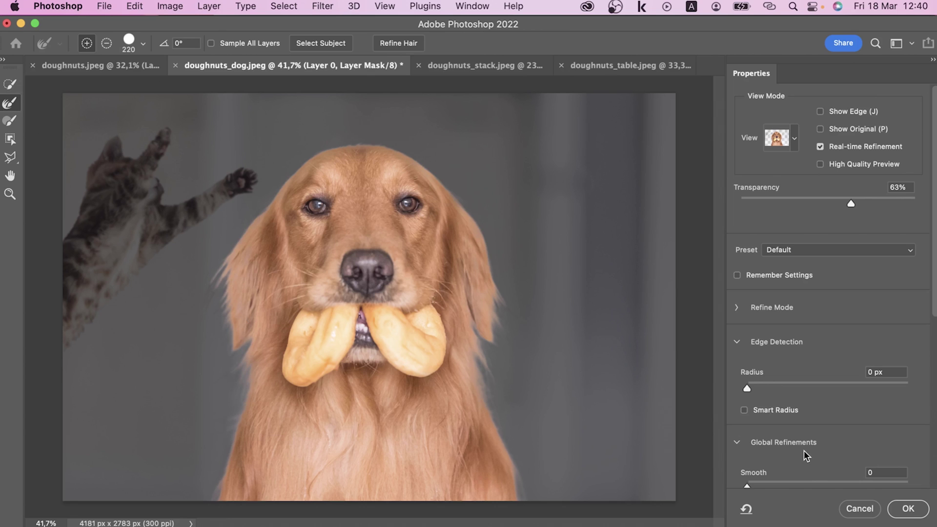
click(907, 509)
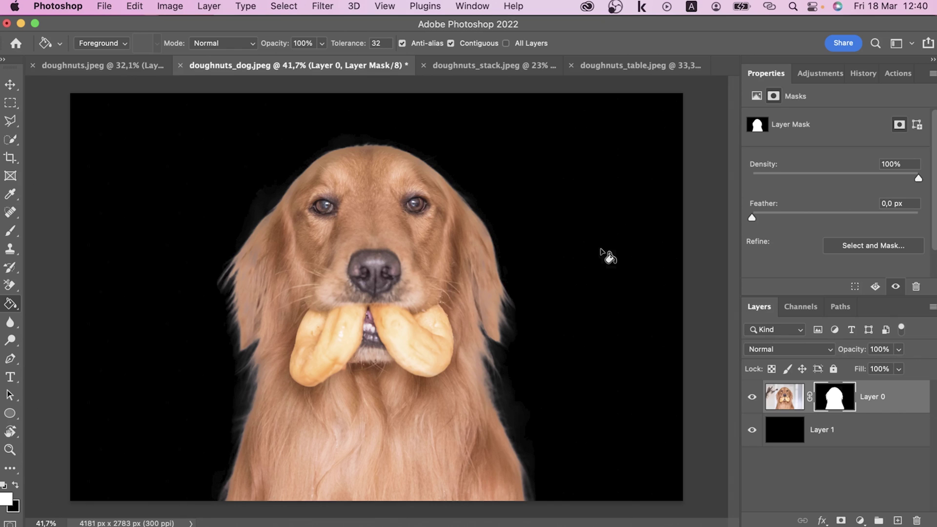
Undo the hair refinement, hide black Layer 1, and switch to doughnuts_stack.jpeg
key(super+z)
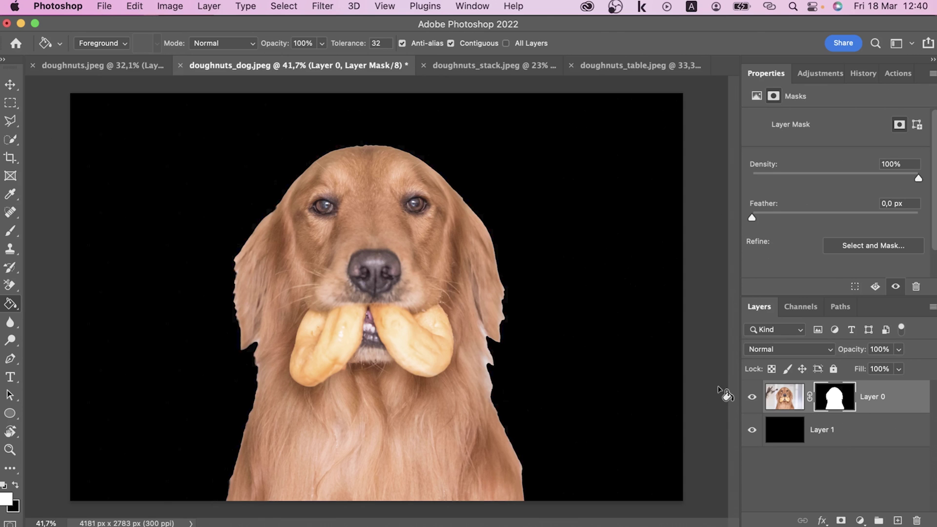
click(752, 430)
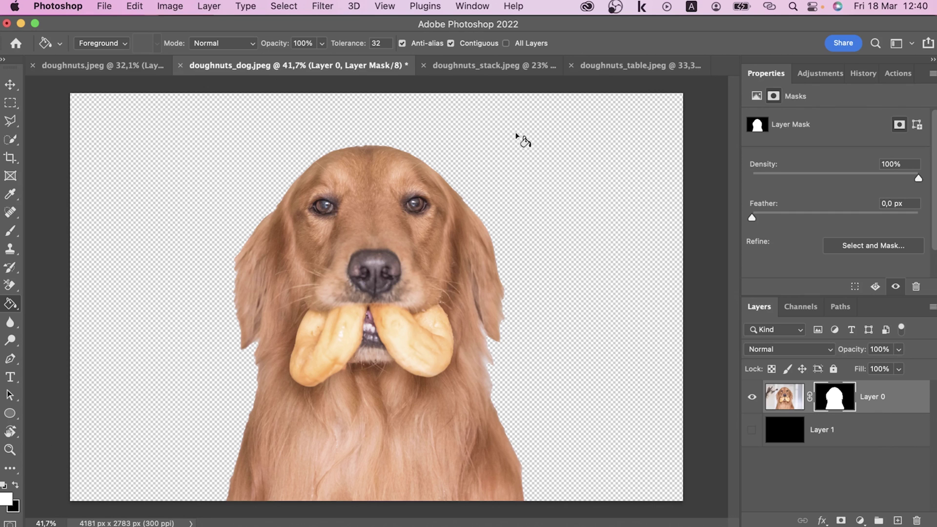
click(493, 66)
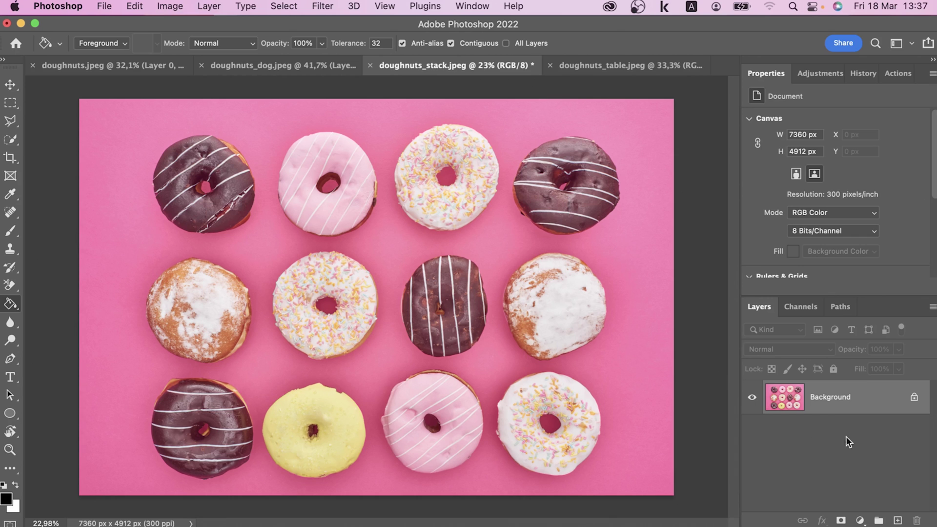
Unlock the doughnuts_stack Background as Layer 0 and choose the Object Selection Tool
click(921, 403)
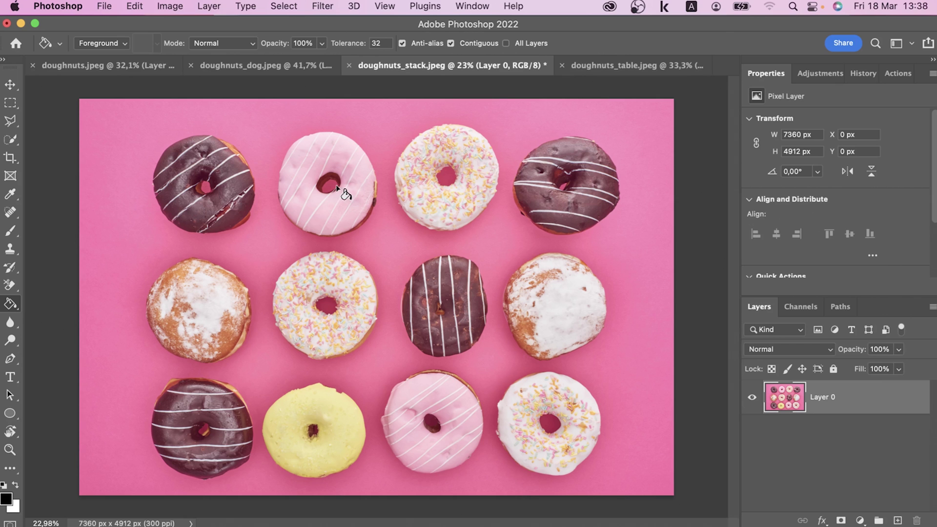
click(15, 138)
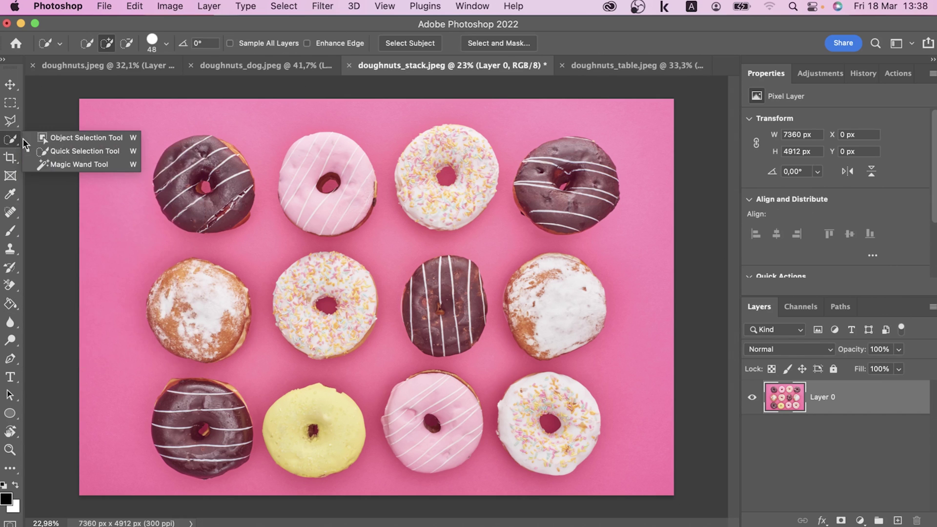
click(90, 140)
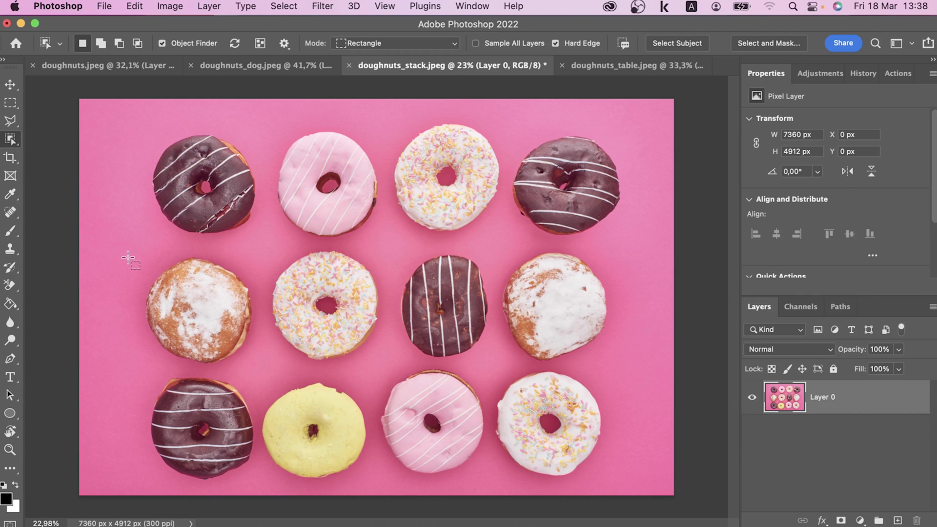
Select the left powdered, middle sprinkled and right powdered doughnuts, then mask out the rest
drag(125, 249, 269, 372)
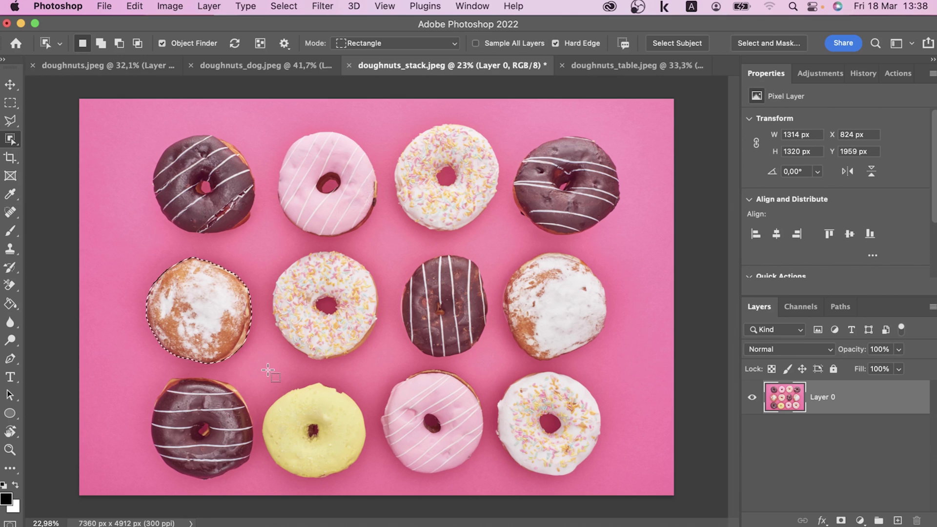
key(shift)
drag(268, 371, 381, 247)
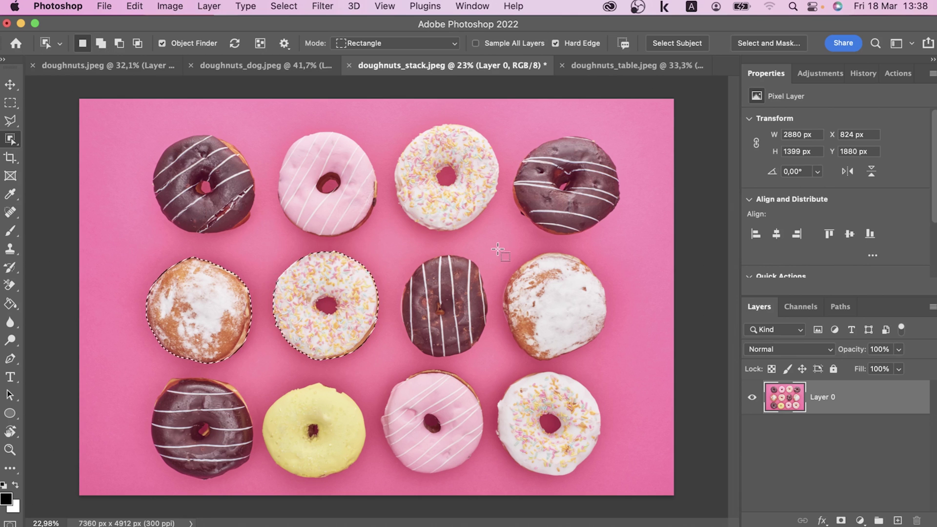
drag(498, 249, 611, 366)
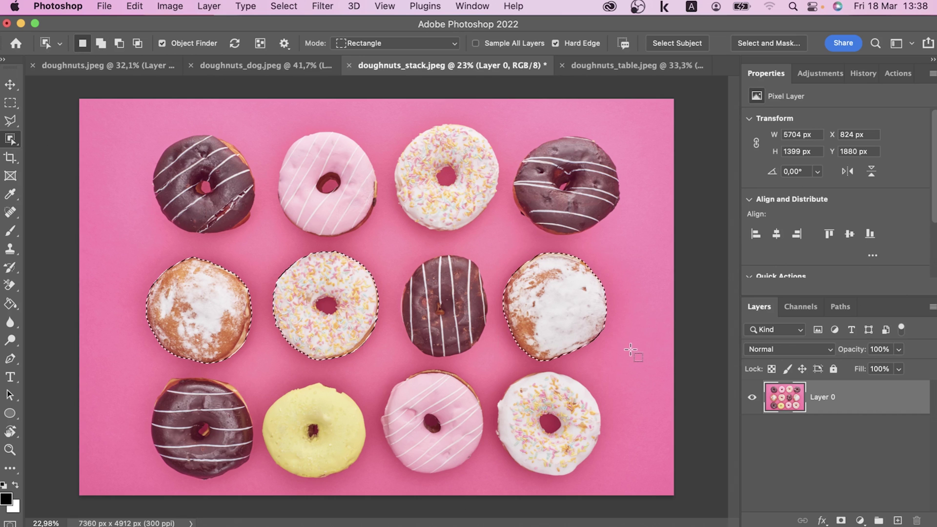
click(841, 521)
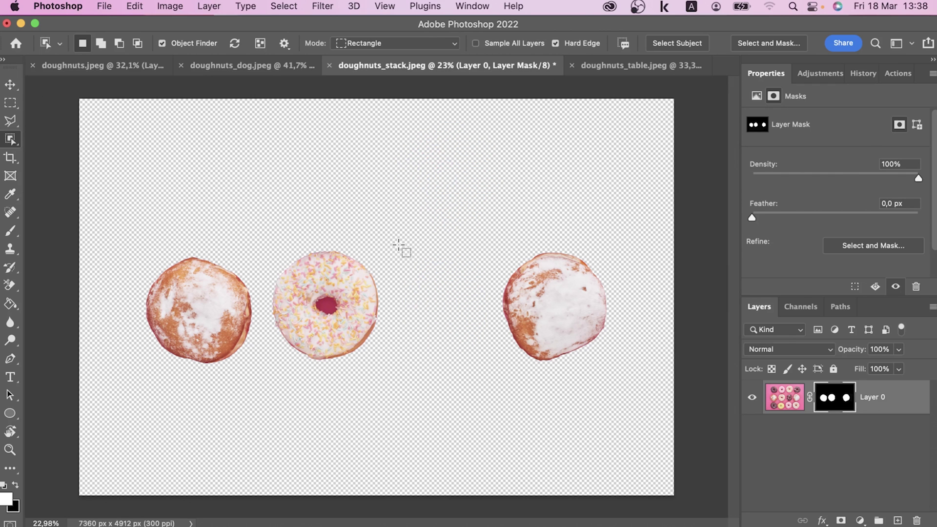
In Select and Mask, subtract the sprinkled doughnut's pink hole from the mask and apply it
double_click(838, 407)
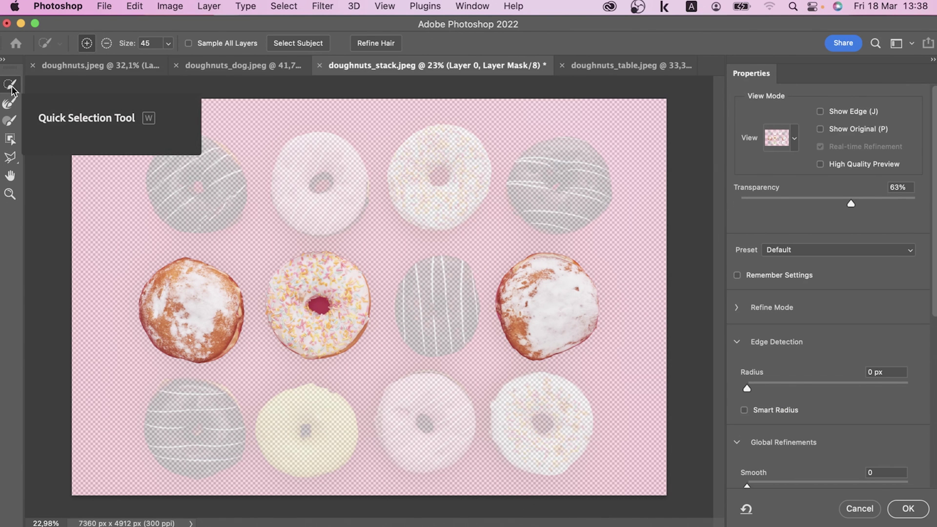
click(108, 44)
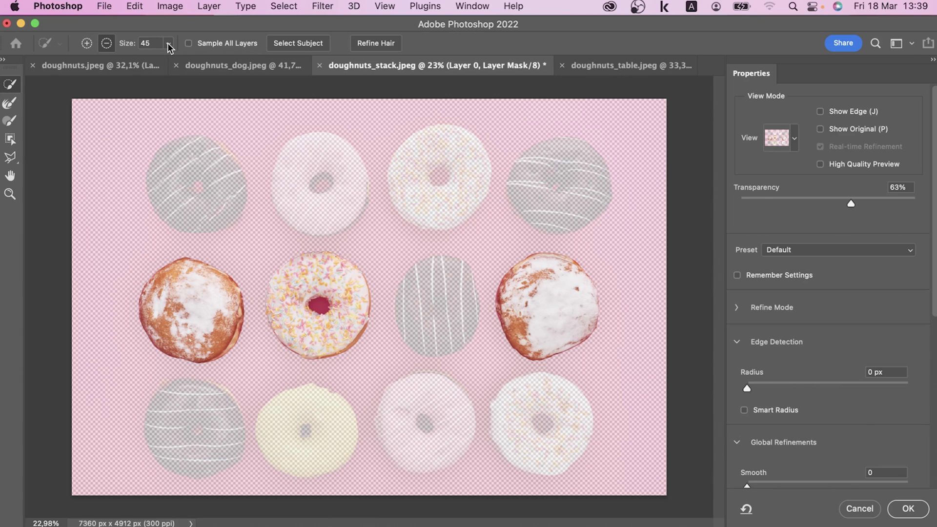
click(319, 306)
click(909, 509)
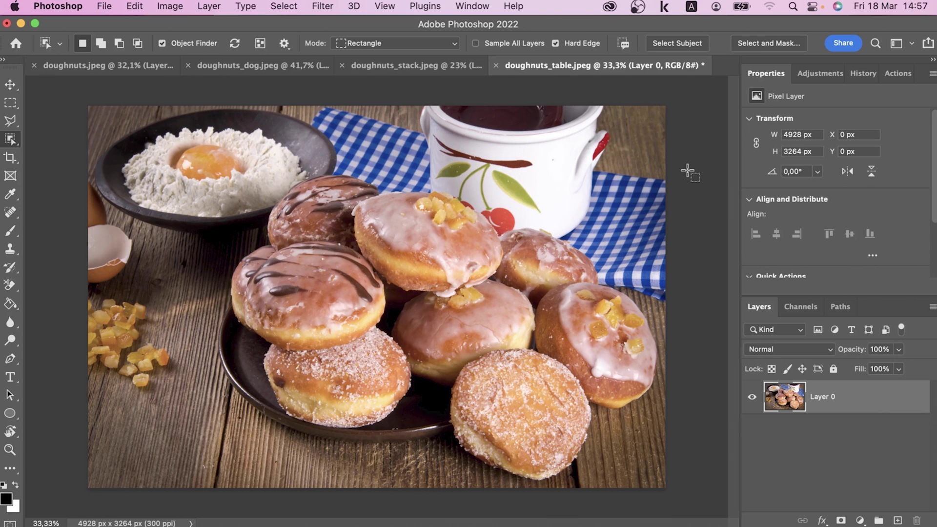
Draw an Object Selection box around the plate of doughnuts on doughnuts_table.jpeg
mouse_move(193, 162)
mouse_down()
mouse_move(666, 460)
mouse_move(699, 504)
mouse_up()
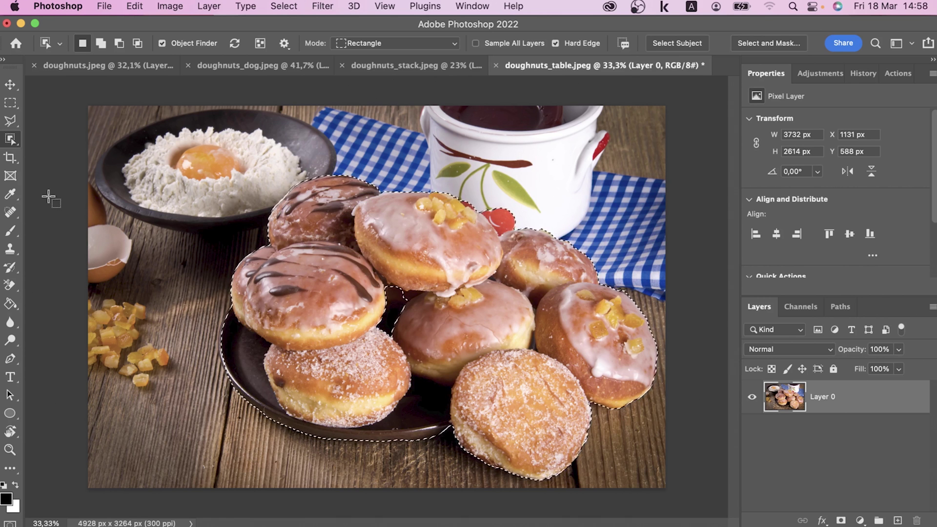
click(18, 124)
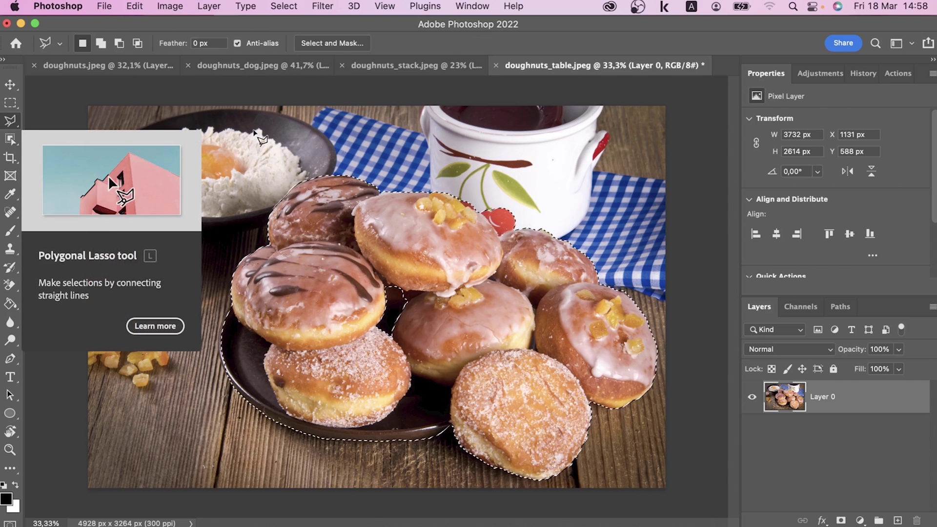
Deselect, trace a Magnetic Lasso outline around the doughnuts and plate, and mask out the table
key(super+d)
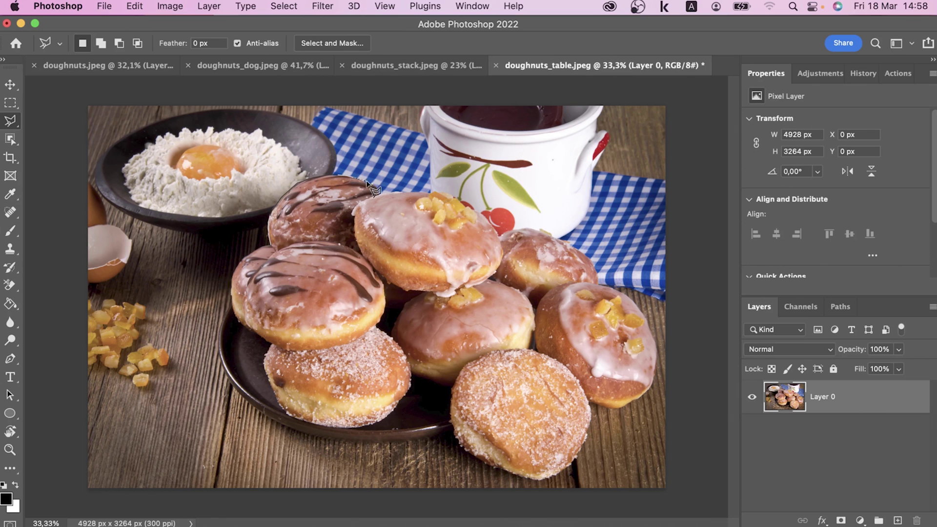
mouse_move(367, 181)
mouse_down()
mouse_move(460, 202)
mouse_move(512, 236)
mouse_move(577, 249)
mouse_move(634, 302)
mouse_move(657, 347)
mouse_move(643, 394)
mouse_move(591, 428)
mouse_move(561, 471)
mouse_move(516, 476)
mouse_move(426, 437)
mouse_move(335, 440)
mouse_move(284, 425)
mouse_move(234, 392)
mouse_move(219, 338)
mouse_move(266, 258)
mouse_up()
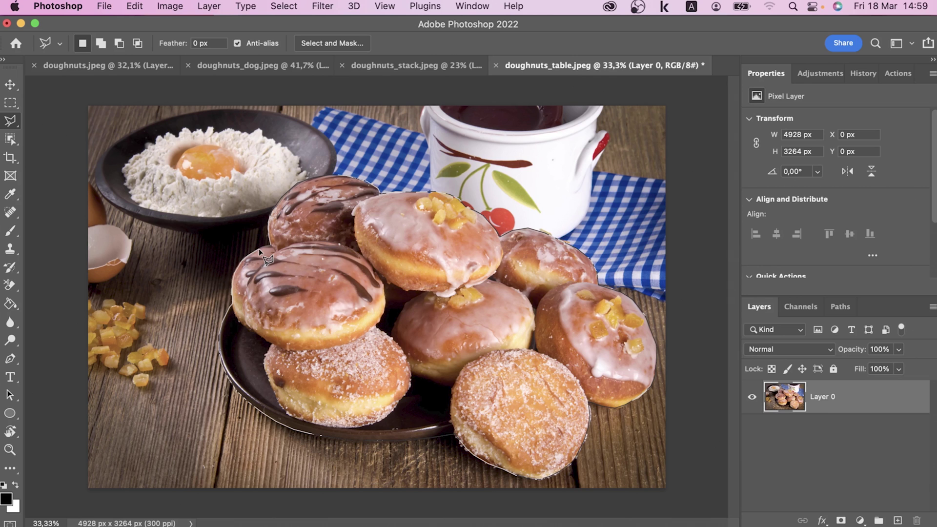
click(260, 251)
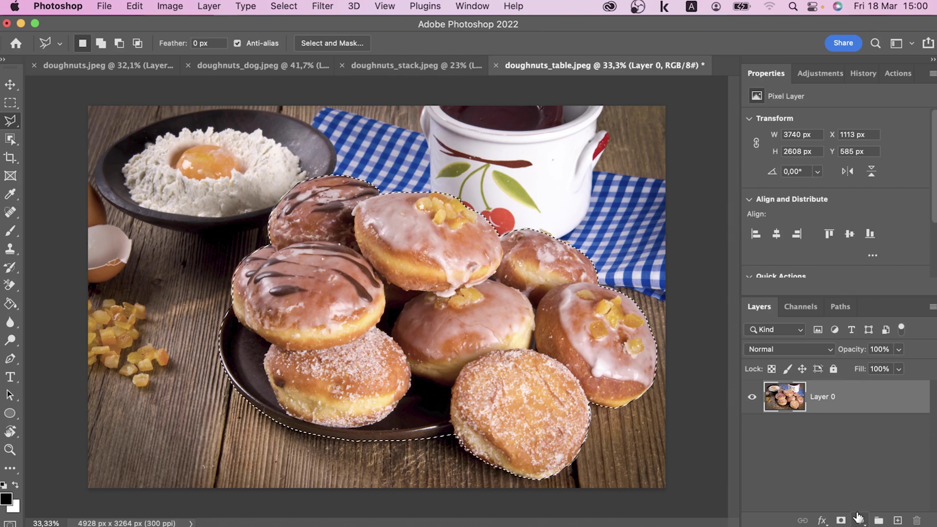
click(841, 521)
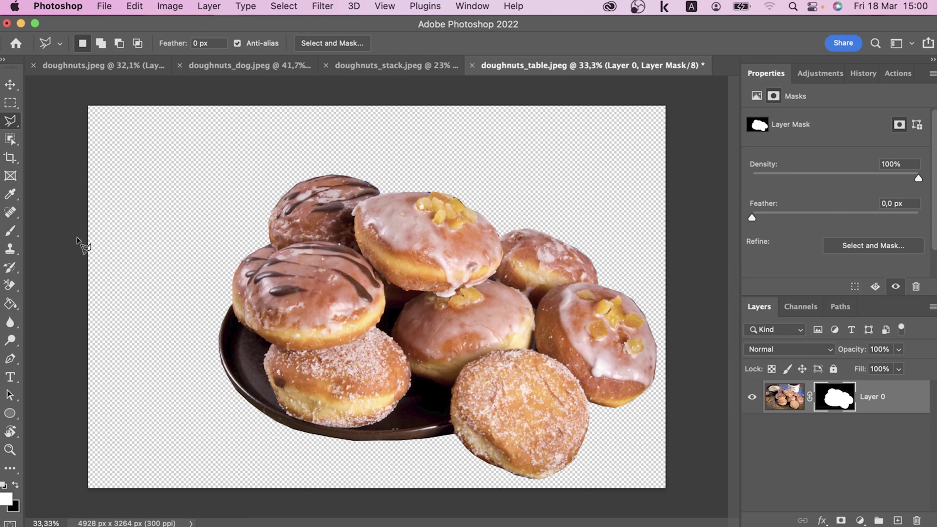
Open the File menu to start exporting the doughnut plate
click(106, 6)
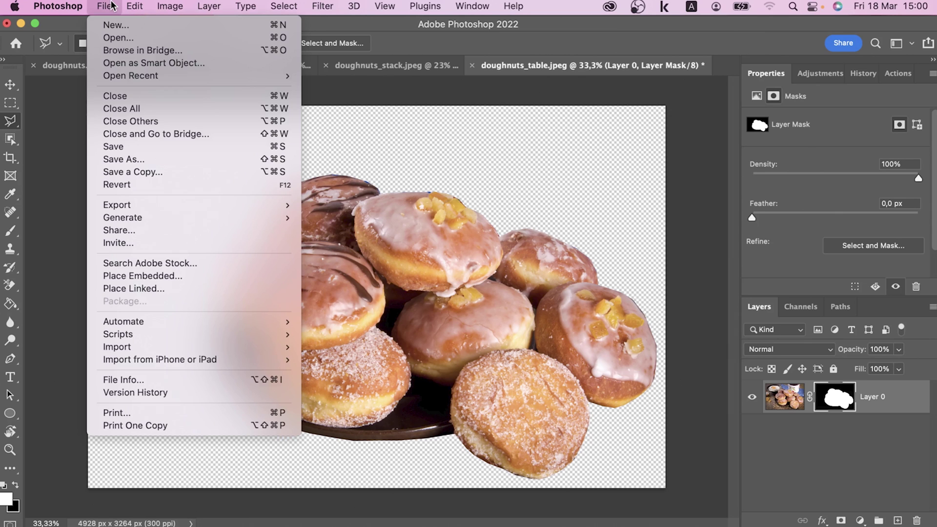
Bring up the File > Export submenu with Quick Export as PNG
mouse_move(273, 205)
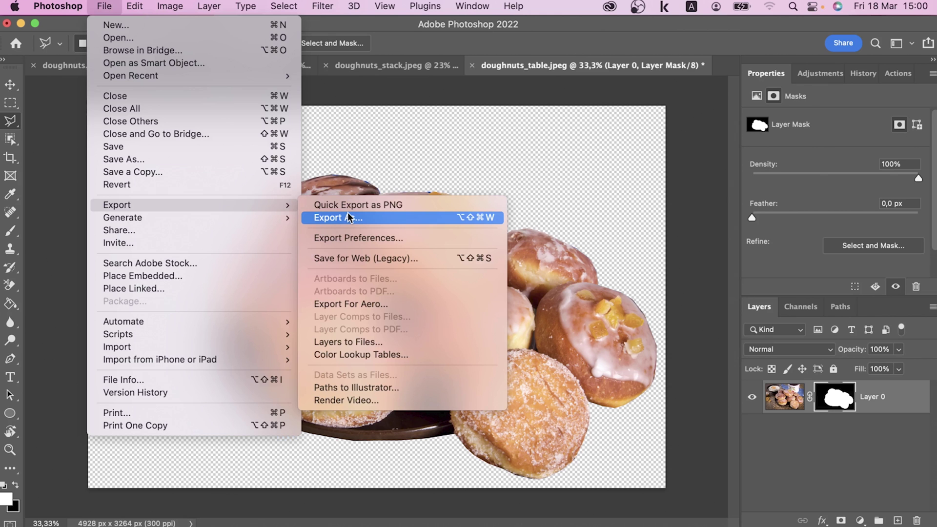